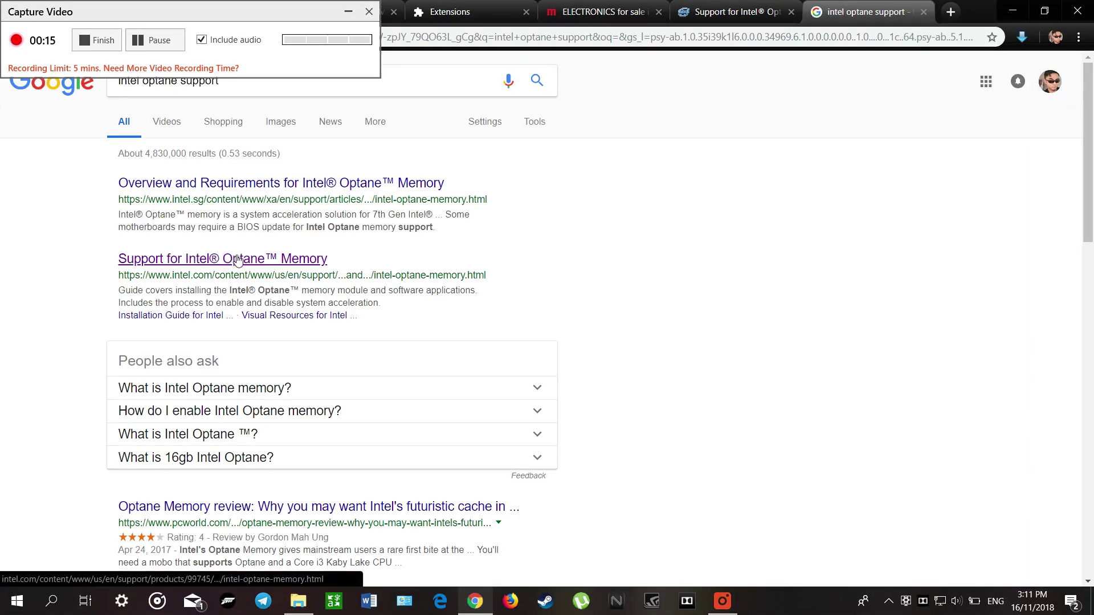
# Go through the Intel Optane Memory support page to the Intel Optane Memory User Interface and Driver for System Acceleration download.
pyautogui.click(239, 260)
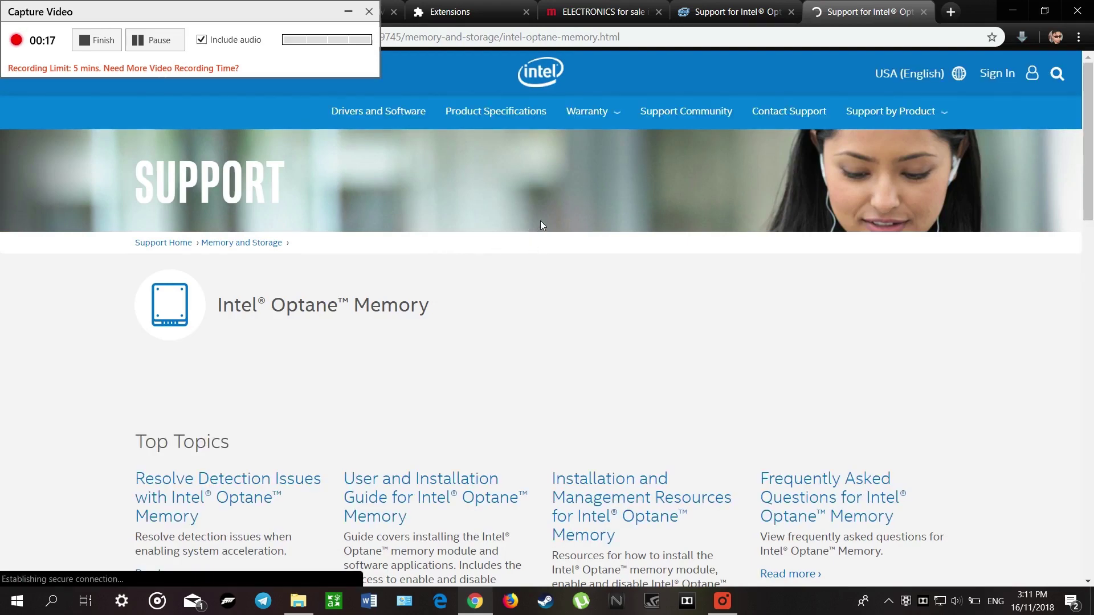
pyautogui.scroll(-1, 542, 226)
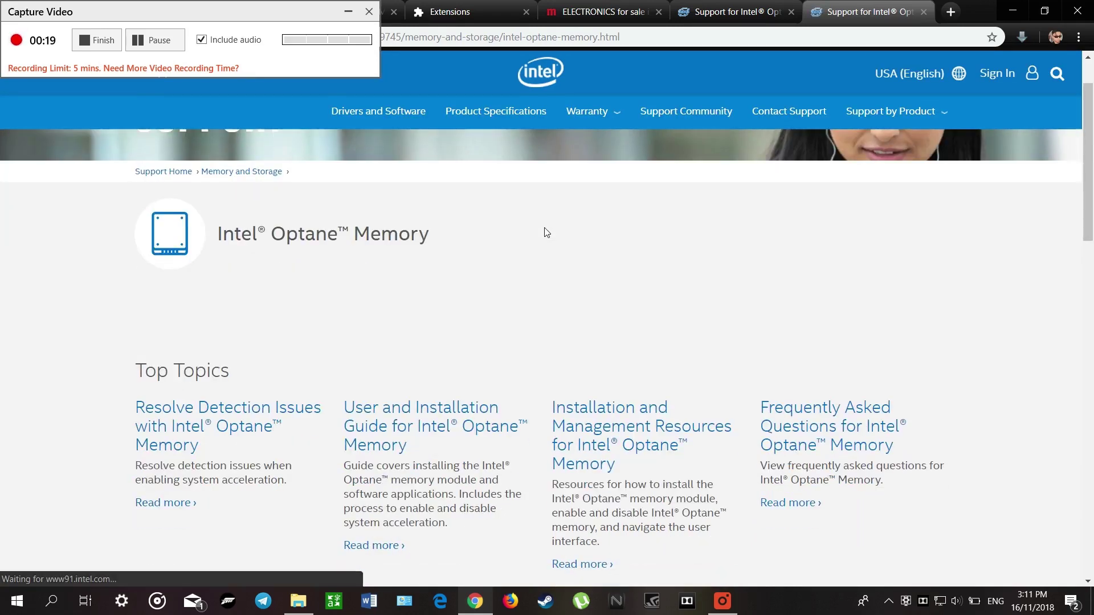
pyautogui.scroll(-3, 546, 233)
pyautogui.scroll(-10, 546, 233)
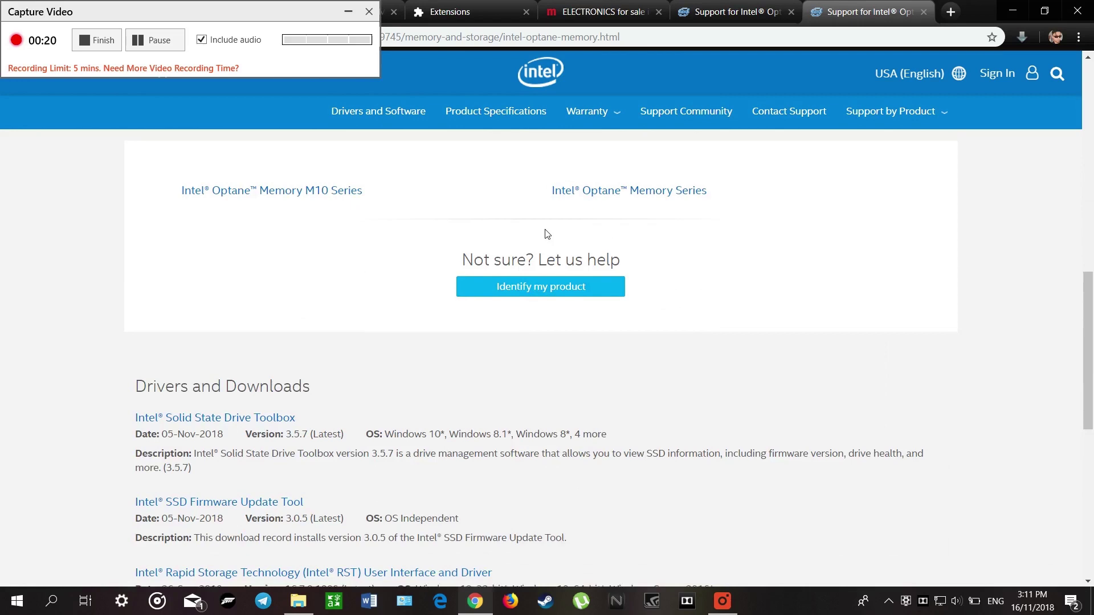
pyautogui.scroll(-1, 545, 233)
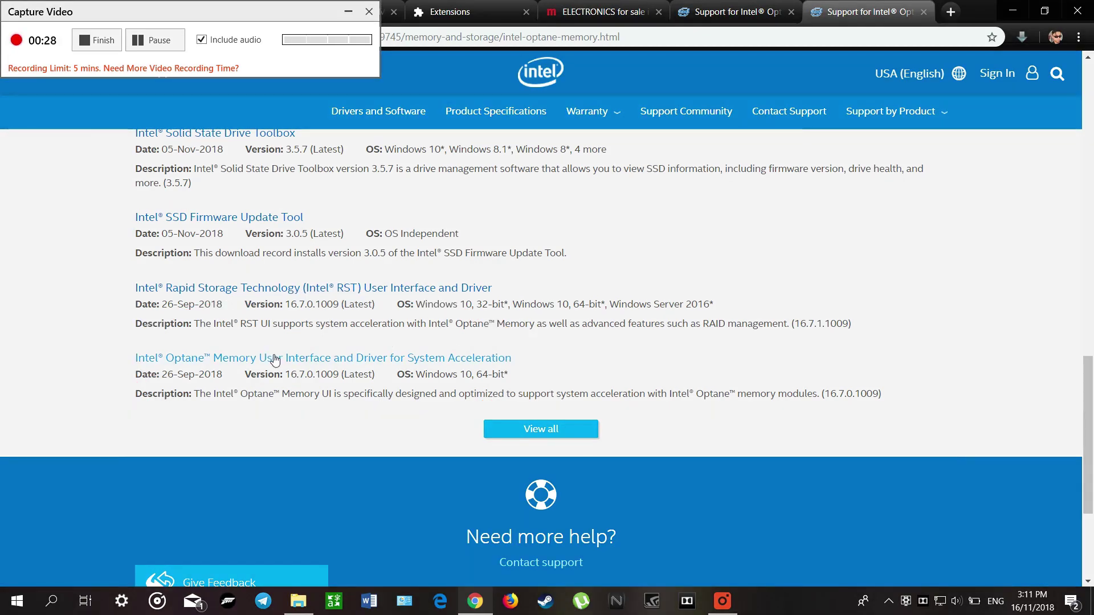
pyautogui.click(274, 359)
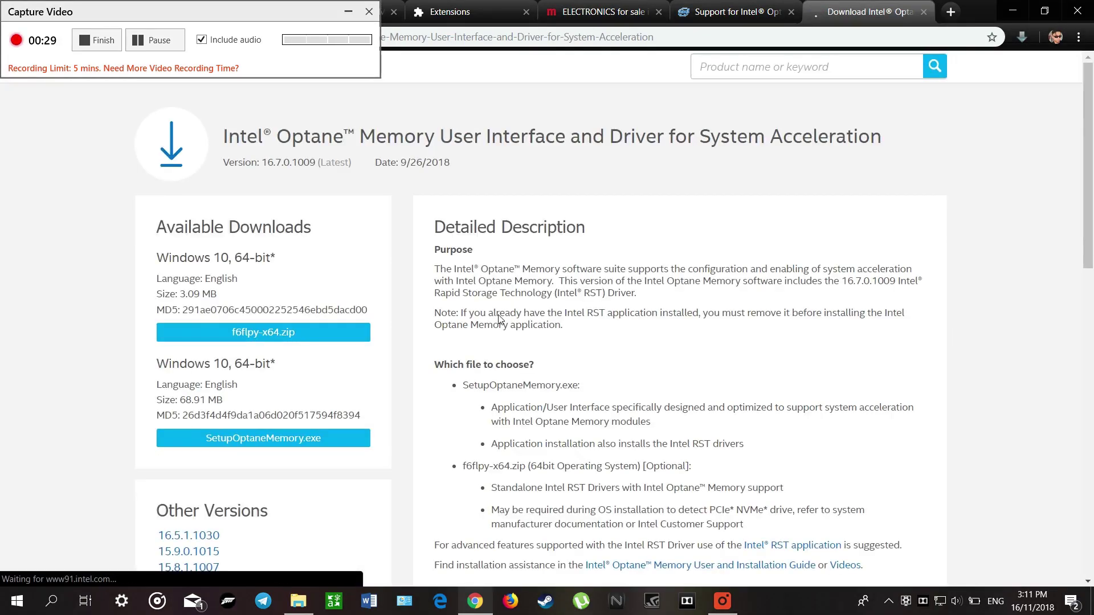
# Download SetupOptaneMemory.exe for Windows 10 64-bit, accepting the license agreement, and launch the installer with the browser minimized.
pyautogui.scroll(-2, 491, 306)
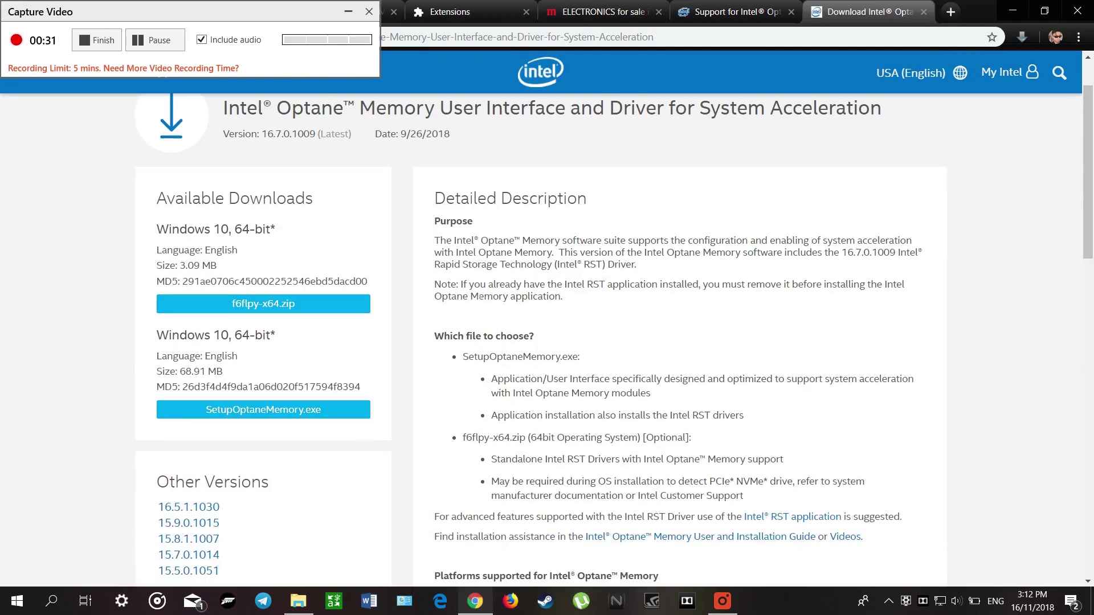
pyautogui.scroll(-1, 491, 305)
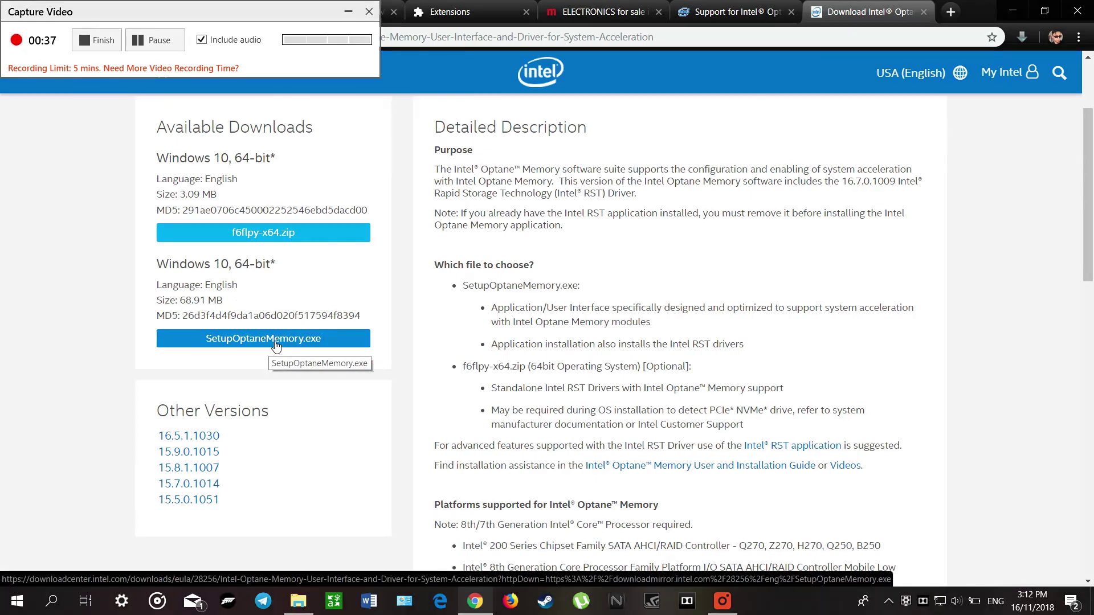
pyautogui.click(274, 346)
pyautogui.click(580, 523)
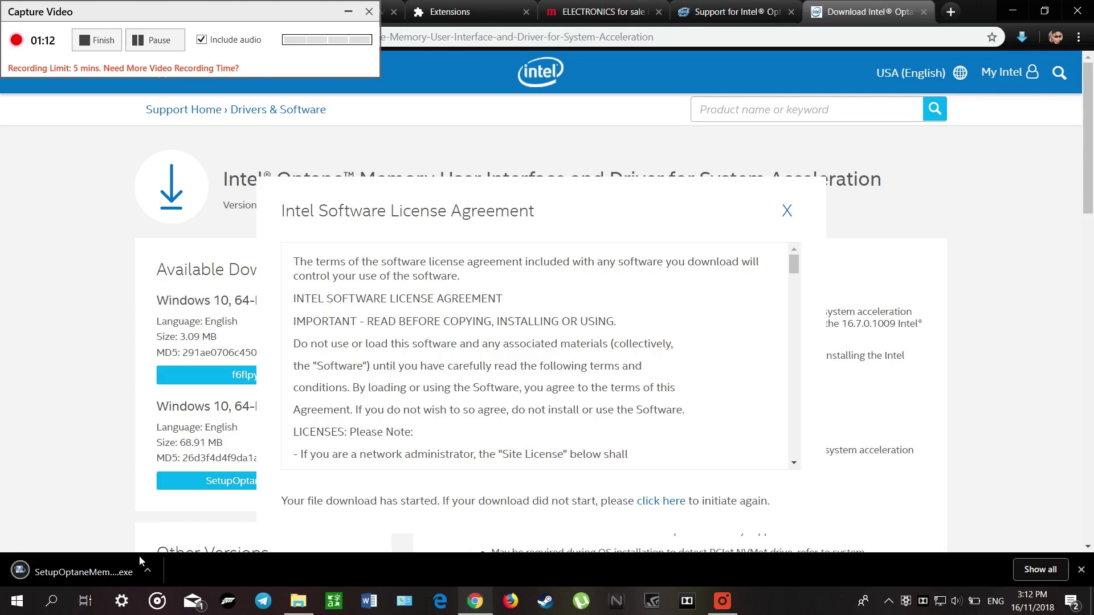
pyautogui.click(98, 575)
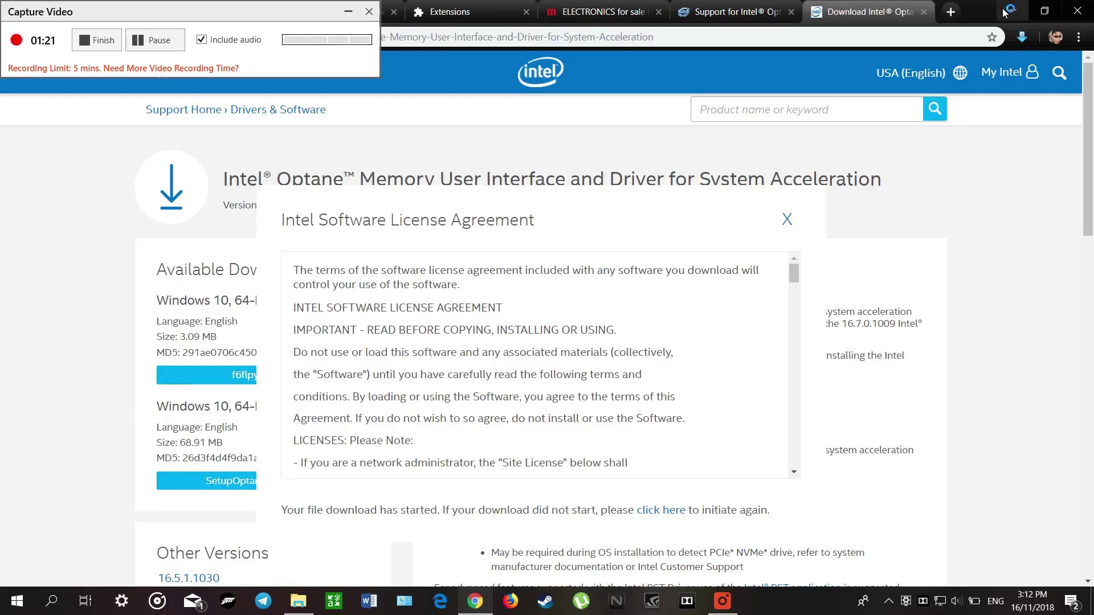
pyautogui.click(1011, 14)
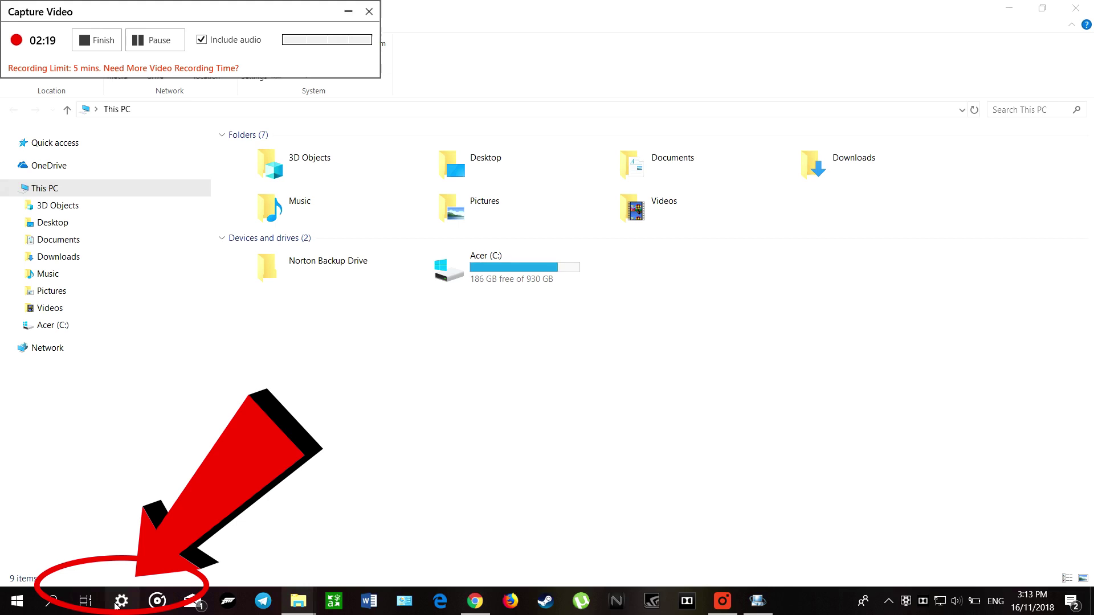
# Uninstall Intel(R) Rapid Storage Technology from the installed apps in Windows Settings, continuing through its uninstall wizard without the reconfiguration procedure.
pyautogui.click(120, 601)
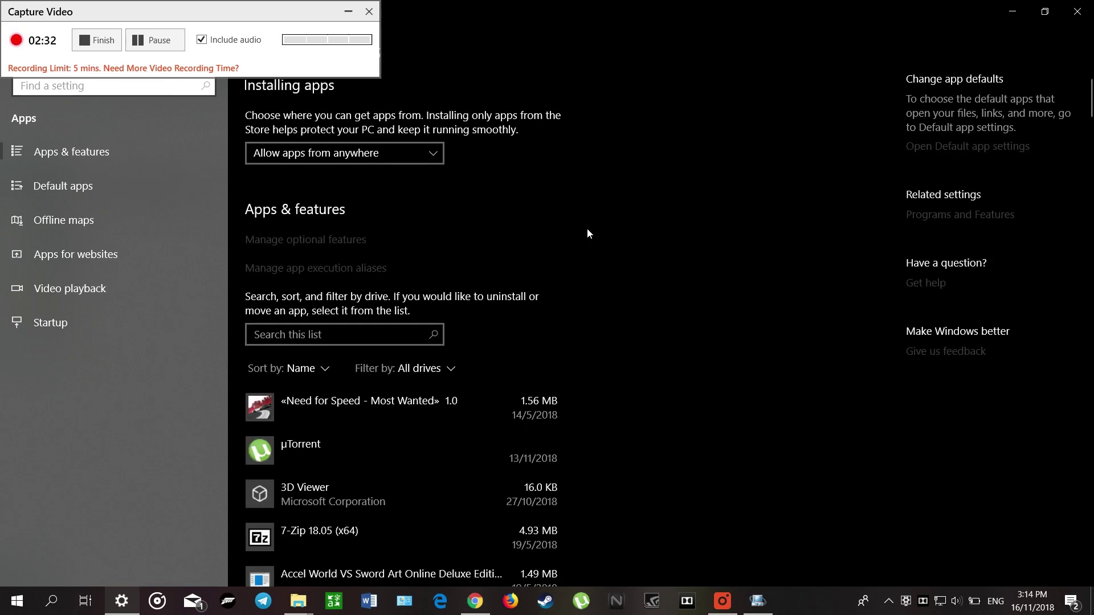
pyautogui.scroll(-4, 498, 385)
pyautogui.scroll(-20, 434, 314)
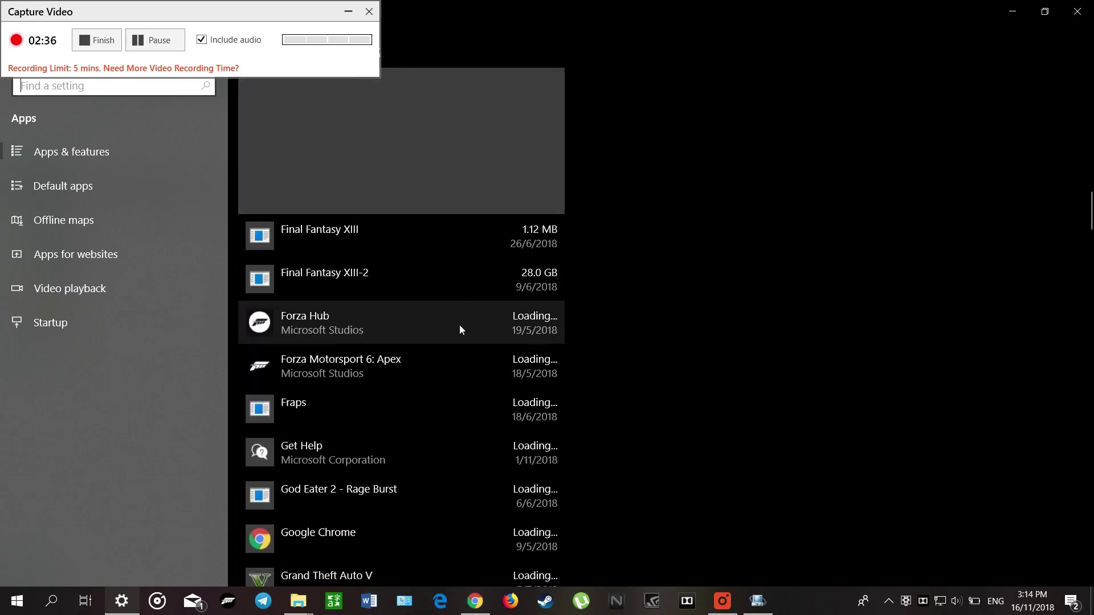
pyautogui.scroll(-9, 460, 326)
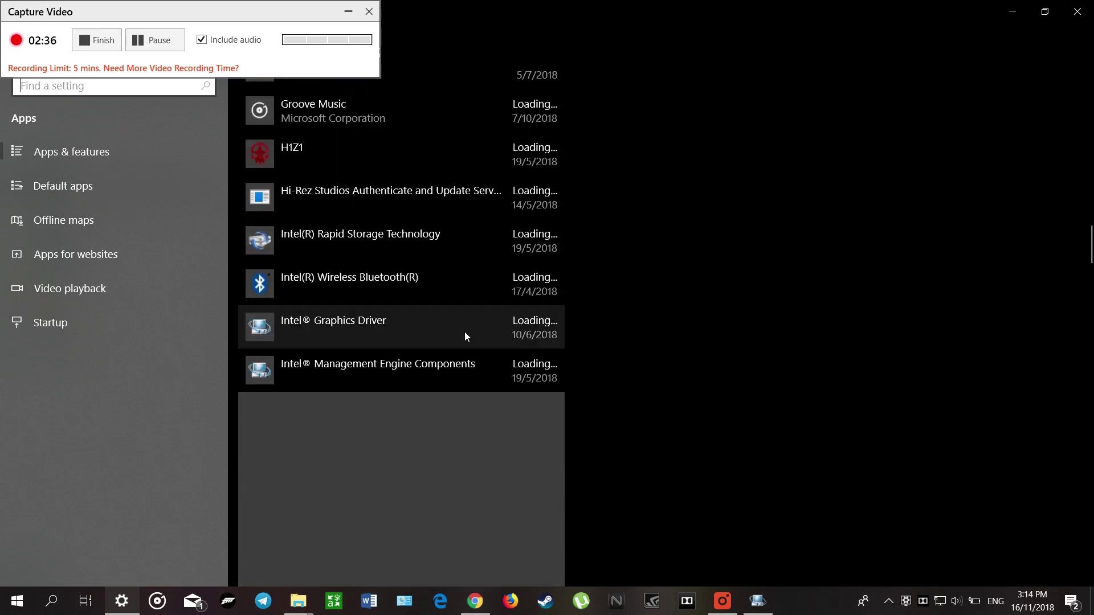
pyautogui.click(432, 243)
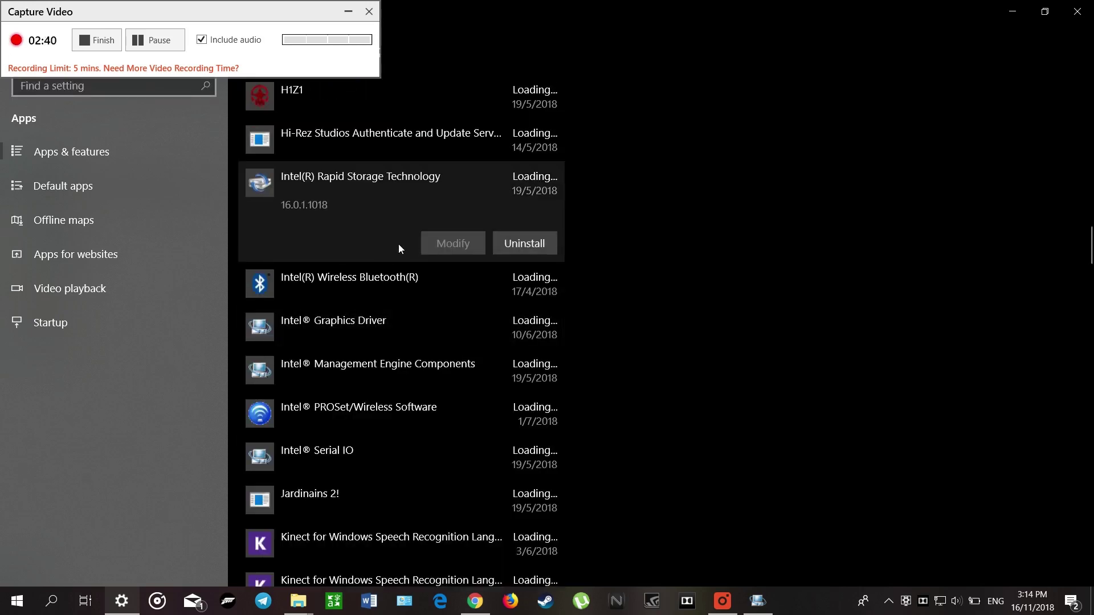
pyautogui.click(524, 244)
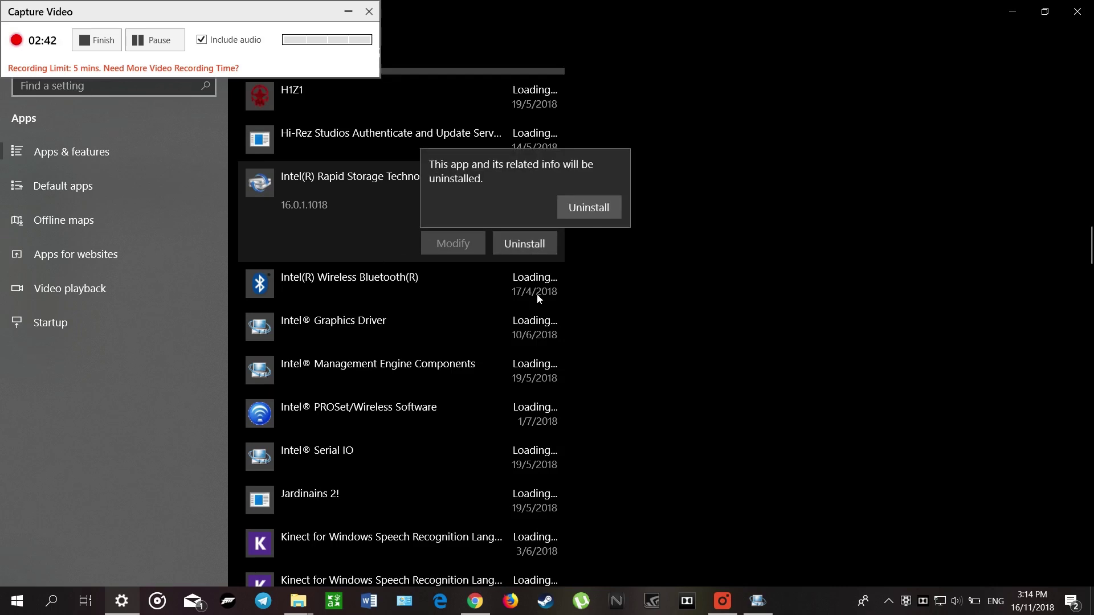
pyautogui.click(583, 211)
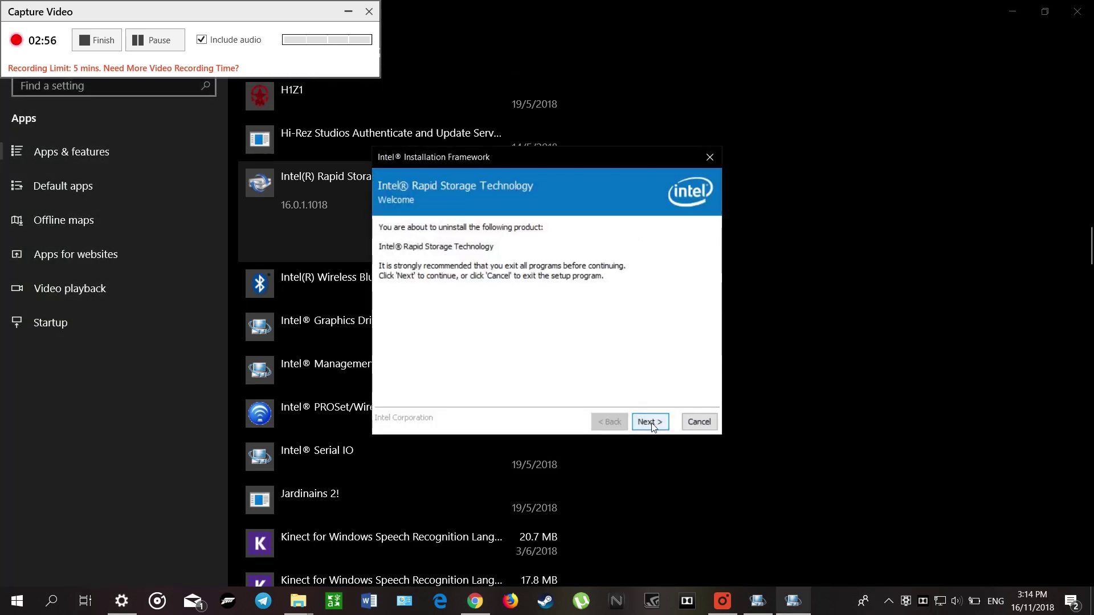
pyautogui.click(652, 424)
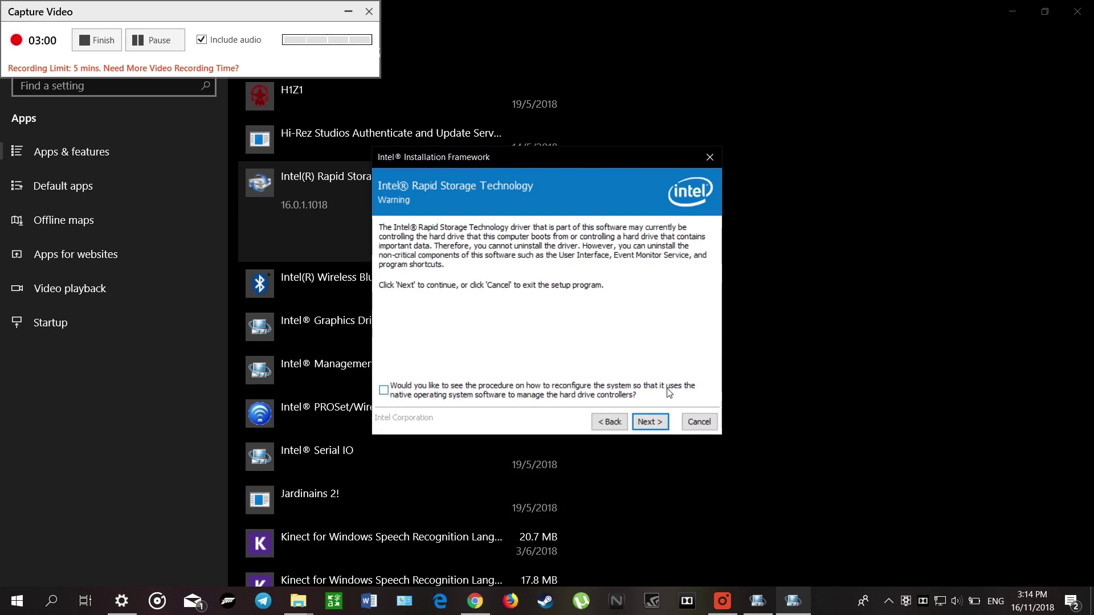
pyautogui.click(648, 424)
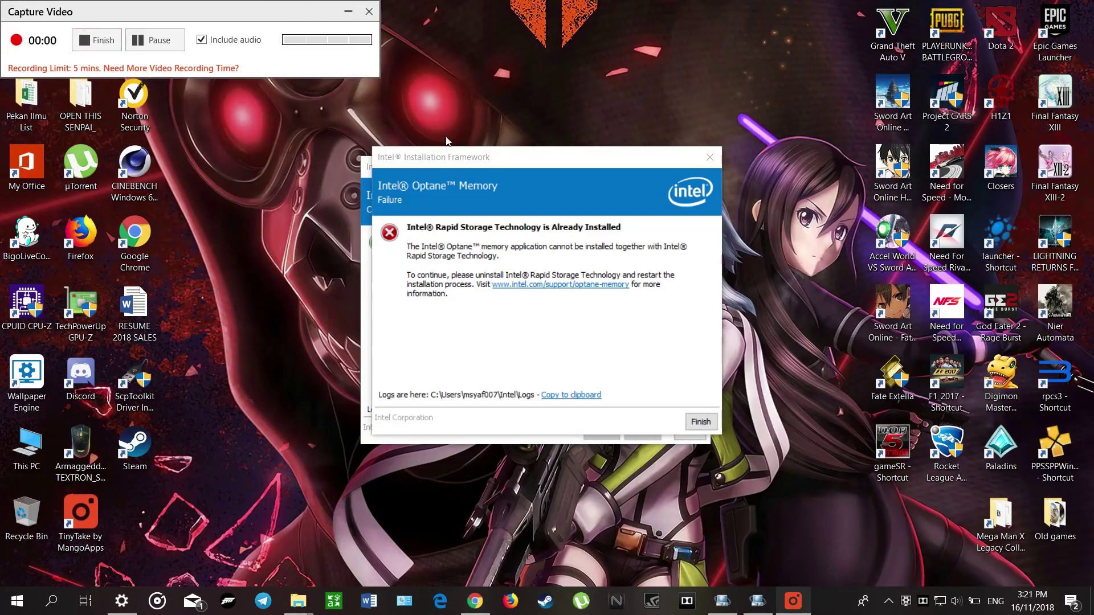
# Move the Optane Memory failure dialog aside and bring the Rapid Storage Technology uninstall completion dialog to the front.
pyautogui.moveTo(379, 187); pyautogui.dragTo(526, 169)
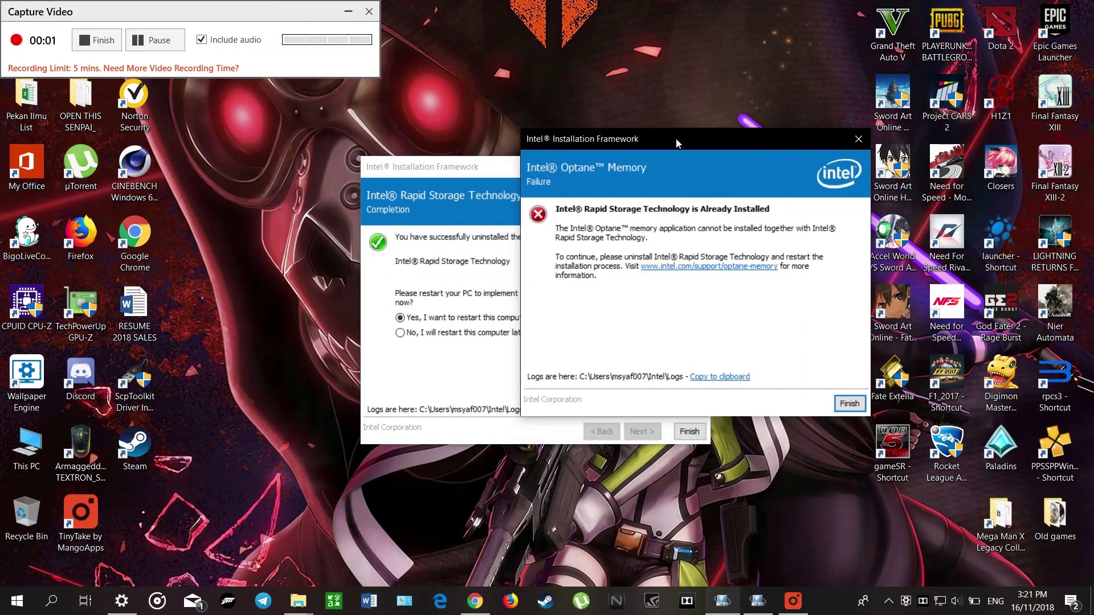
pyautogui.click(511, 177)
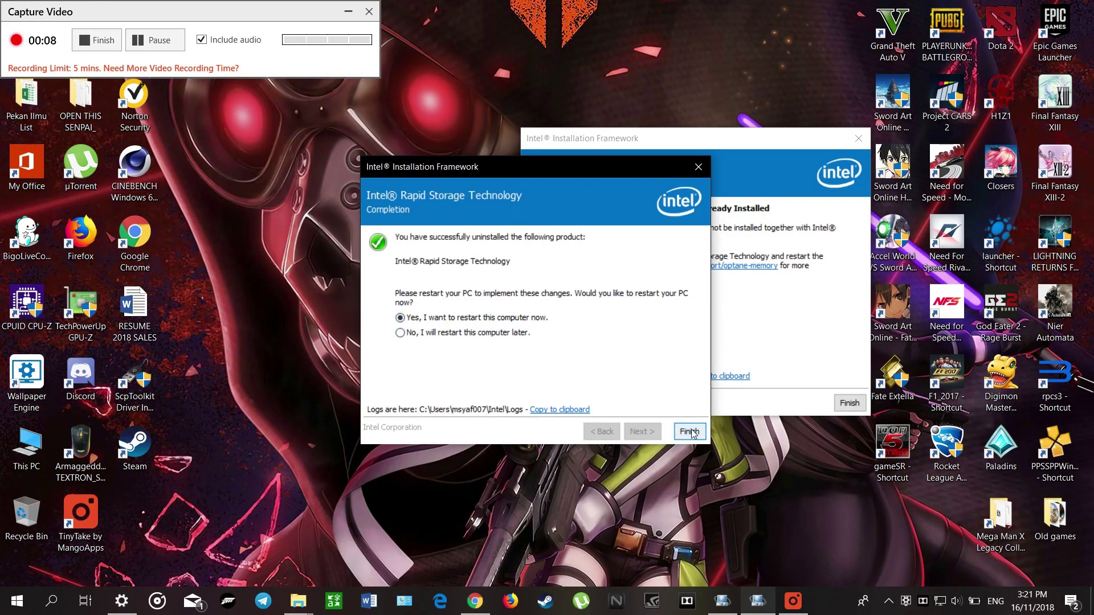
pyautogui.click(103, 45)
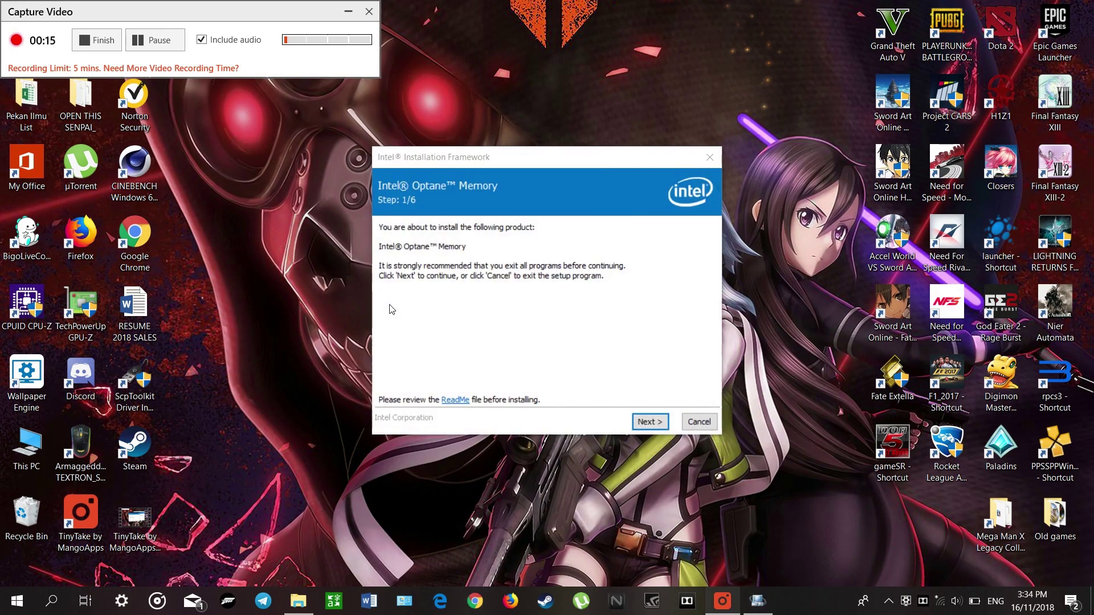
# Install Intel Optane Memory to the default folder, accepting the license terms and creating a desktop shortcut.
pyautogui.click(648, 427)
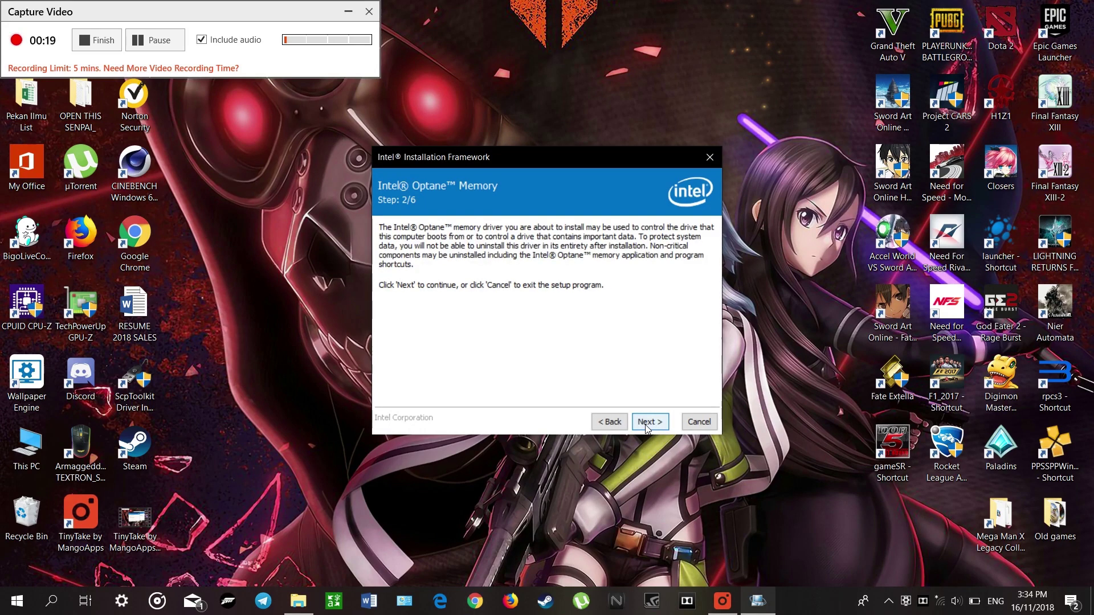
pyautogui.click(648, 427)
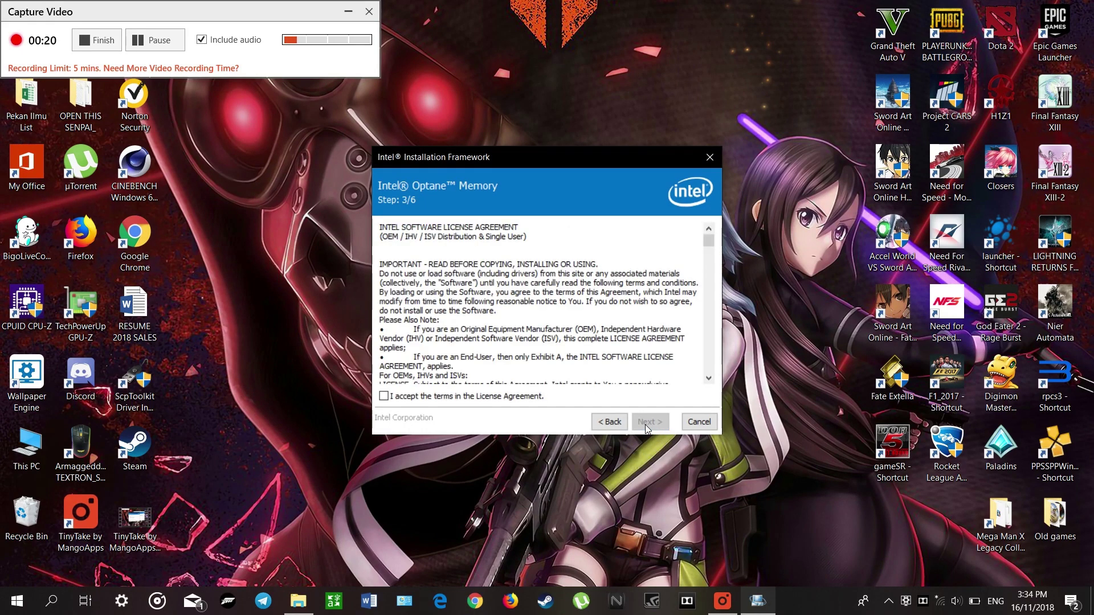
pyautogui.click(532, 397)
pyautogui.click(650, 424)
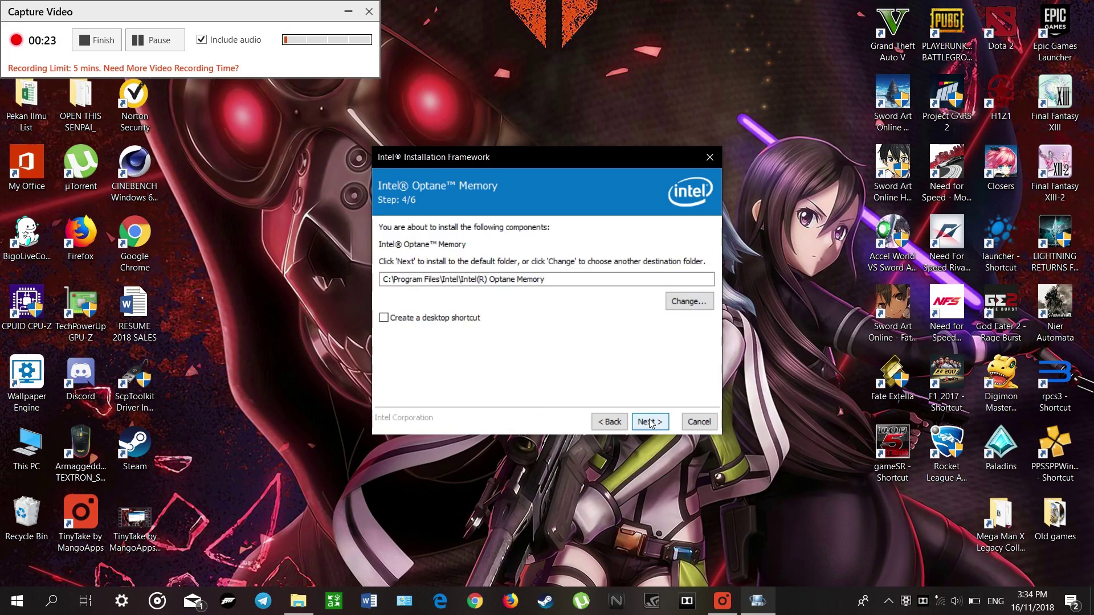
pyautogui.click(465, 319)
pyautogui.click(648, 422)
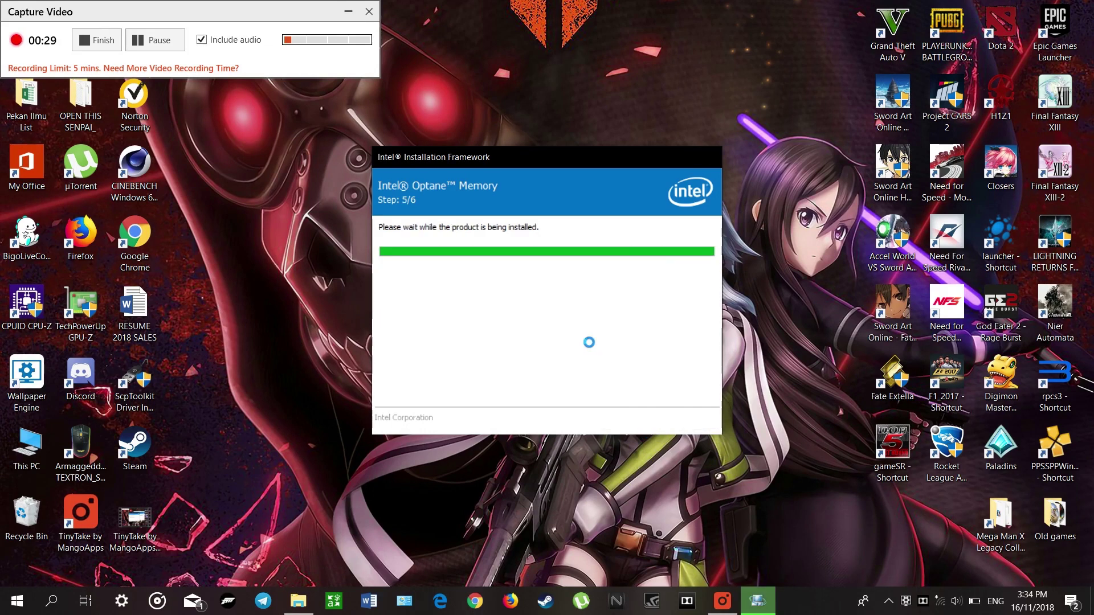
# Open Device Manager to check the disk drives and move the Optane Memory installer window clear of it.
pyautogui.press('super+x')
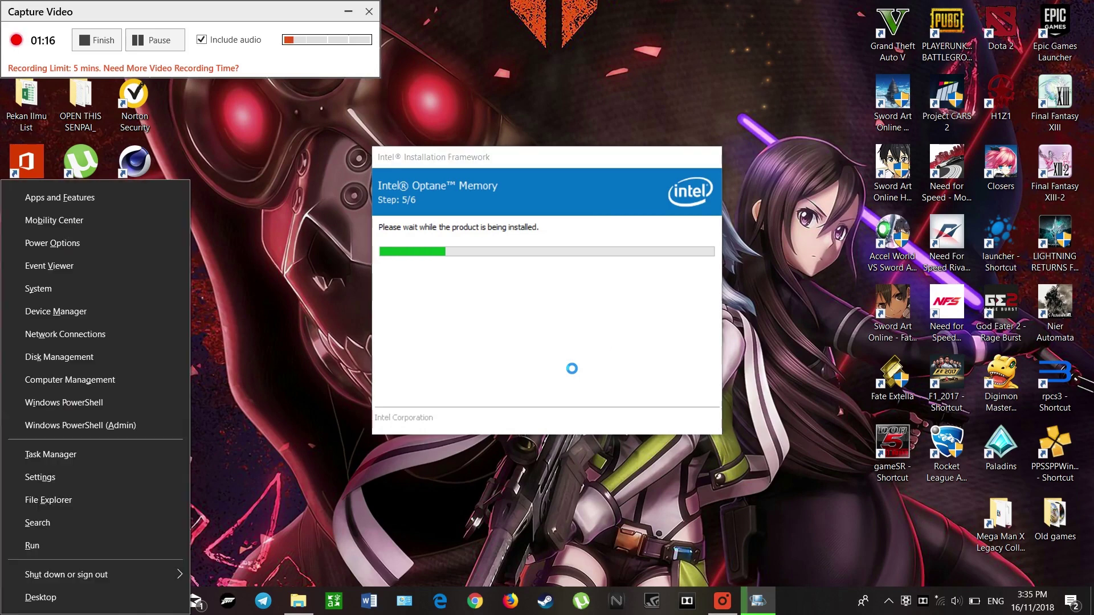
pyautogui.click(123, 314)
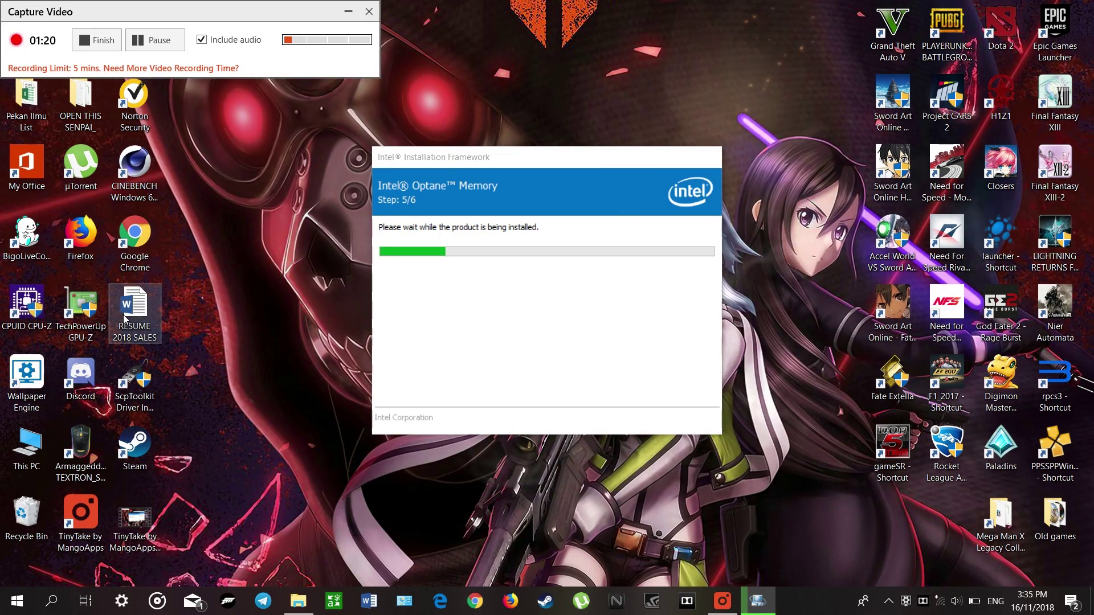
pyautogui.doubleClick(135, 315)
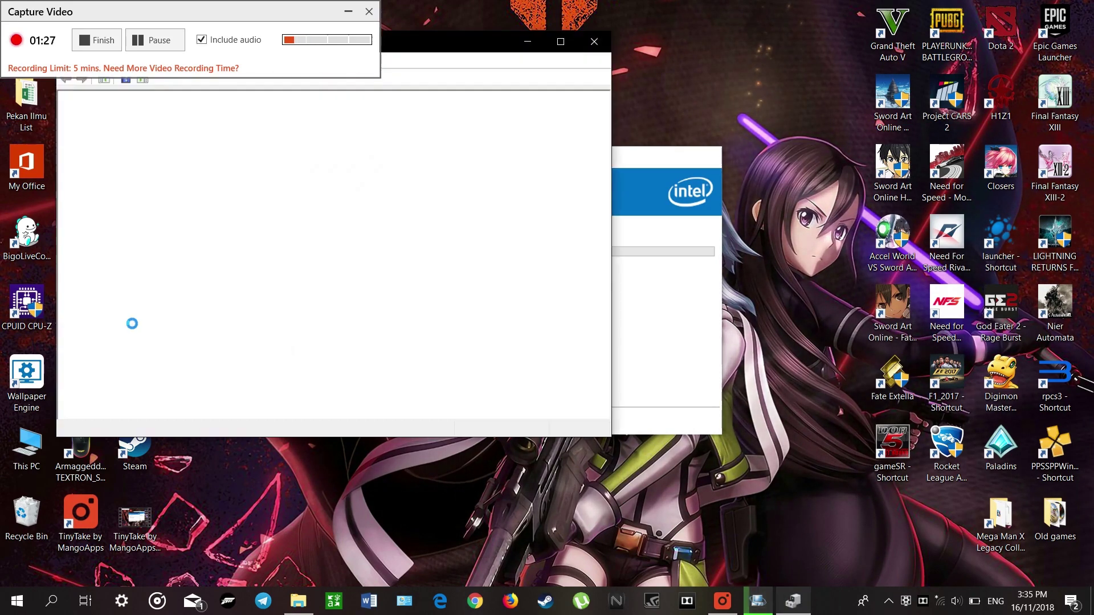
pyautogui.click(666, 161)
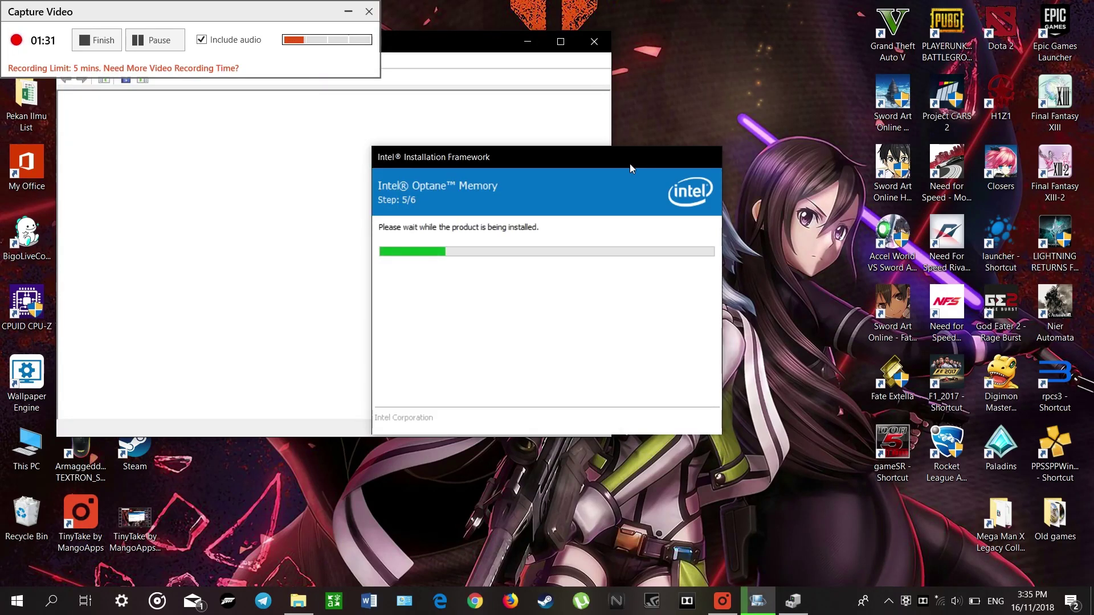
pyautogui.moveTo(631, 163); pyautogui.dragTo(903, 159)
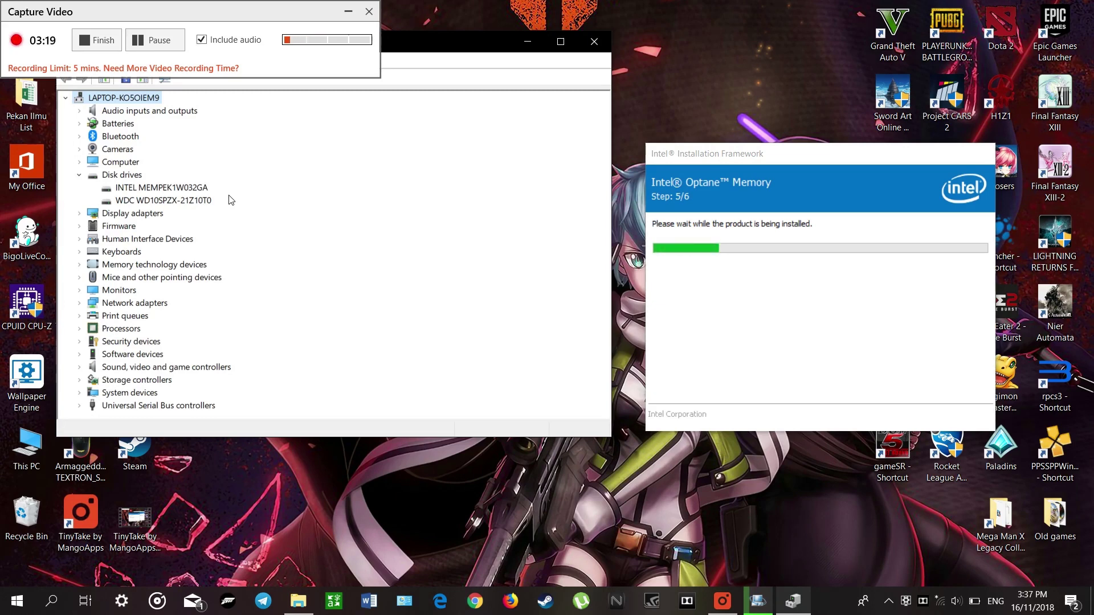
pyautogui.click(144, 47)
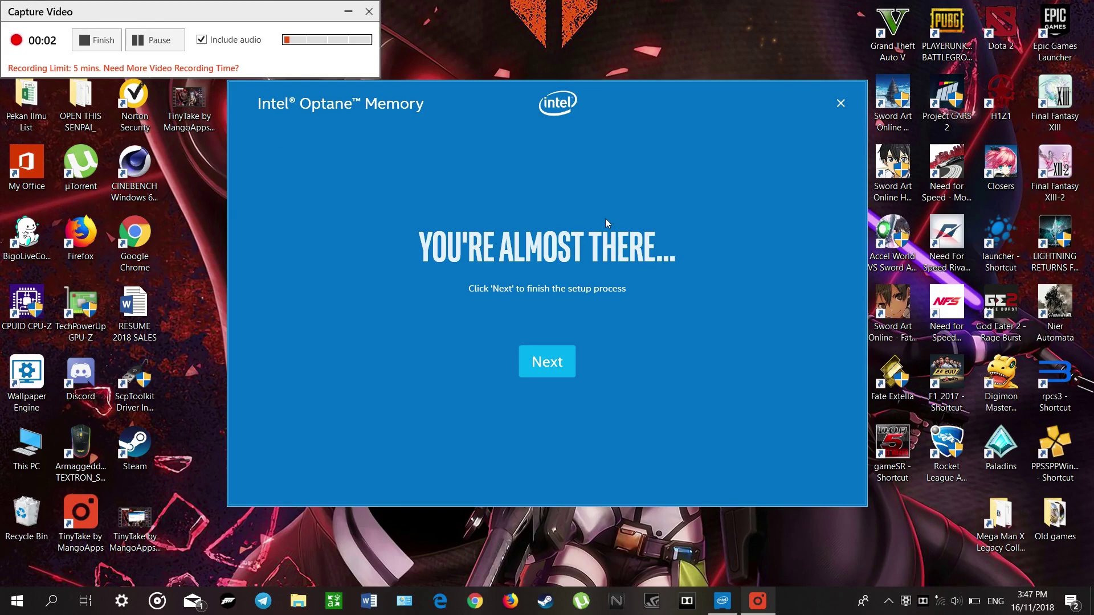
# Finish the Optane setup and enable the 32 GB Optane memory to accelerate the WDC WD10SPZX-21Z10T0 system drive, agreeing to erase the module's data.
pyautogui.click(547, 363)
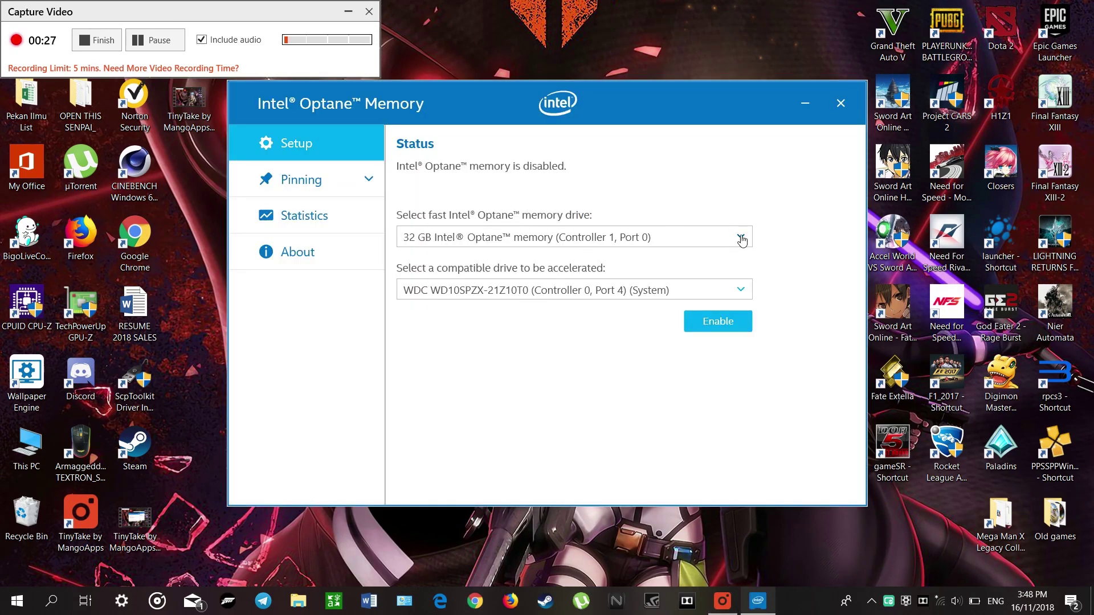
pyautogui.click(741, 241)
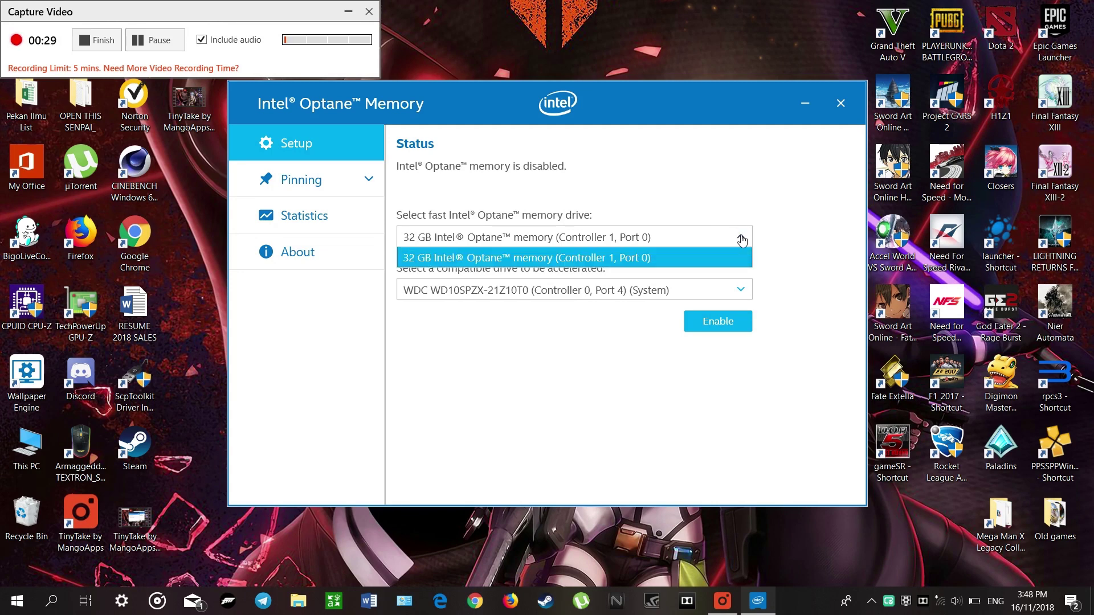
pyautogui.click(741, 252)
pyautogui.click(741, 292)
pyautogui.click(742, 293)
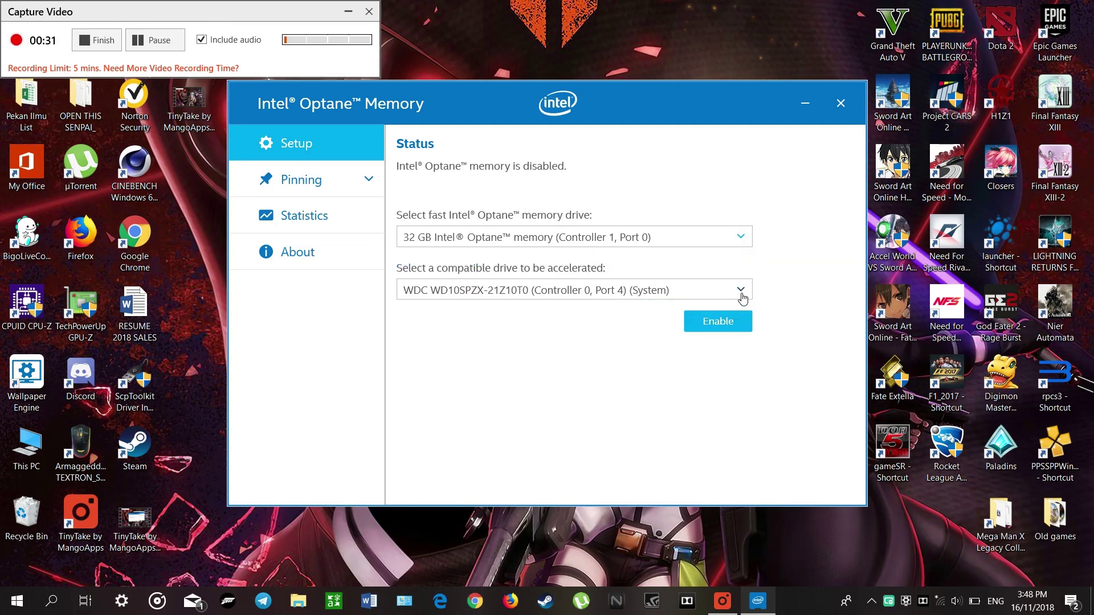
pyautogui.click(722, 326)
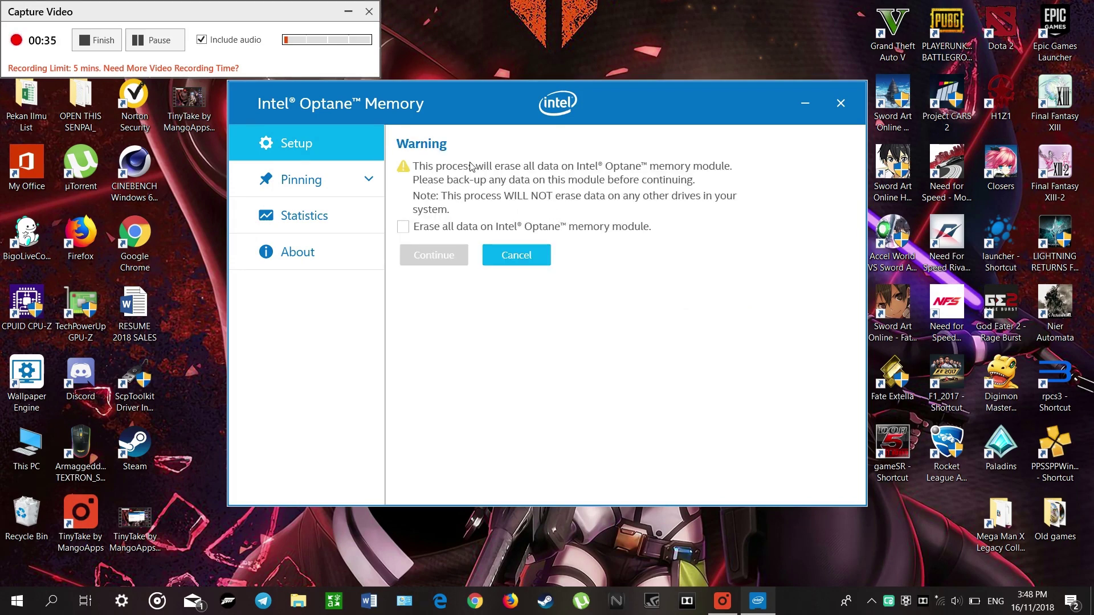
pyautogui.click(402, 228)
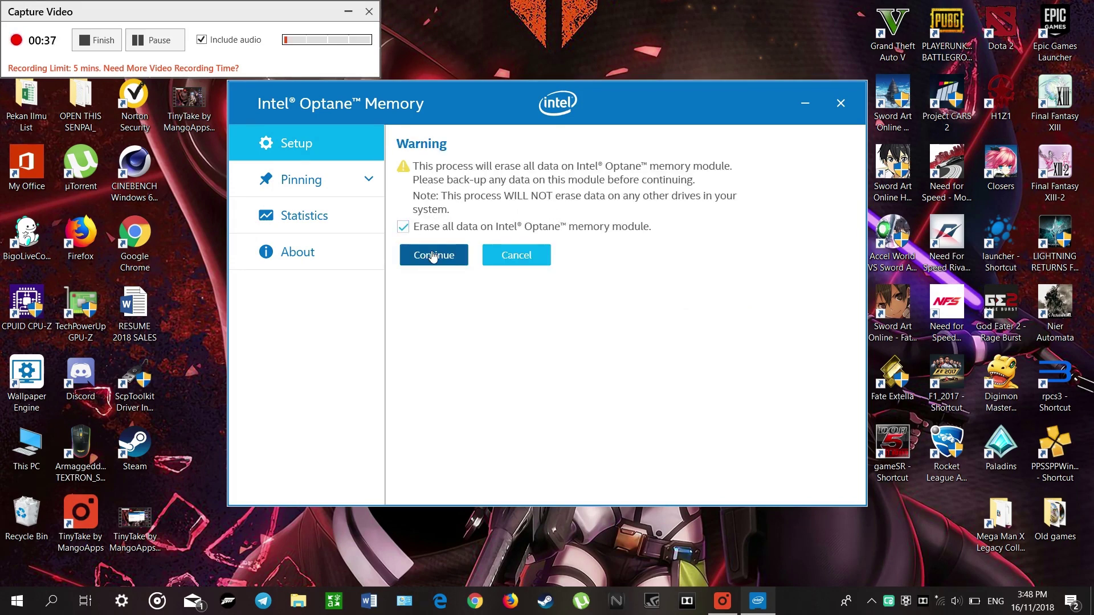
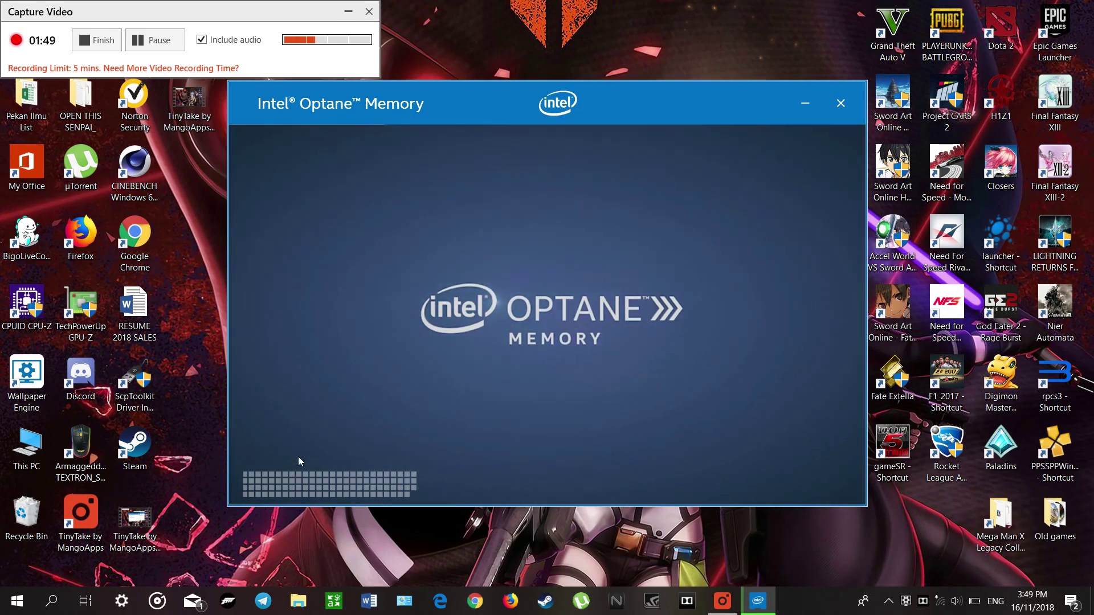
pyautogui.click(139, 526)
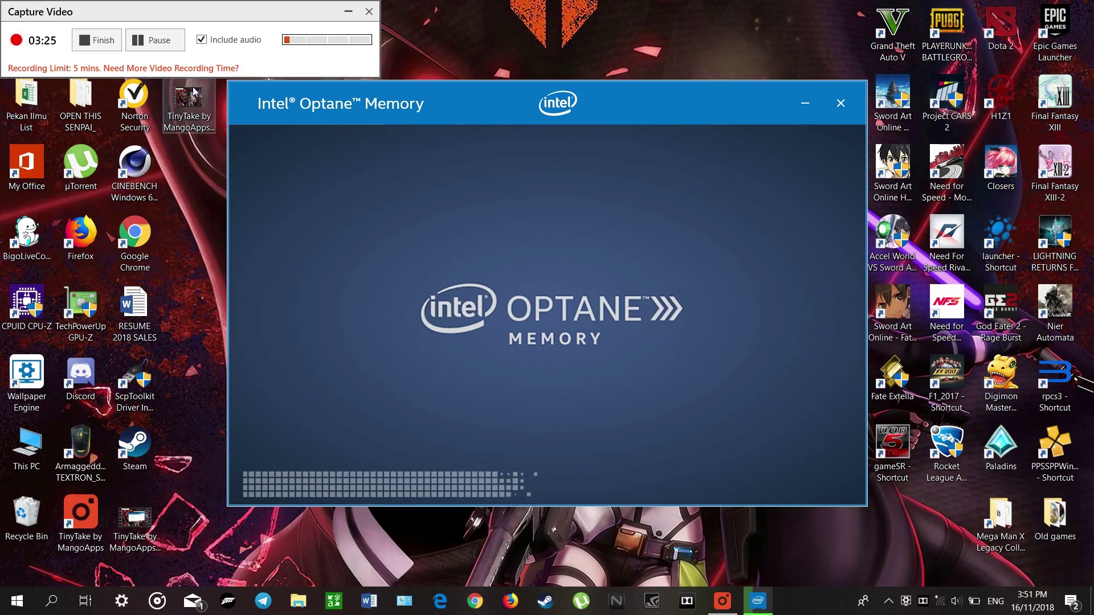
pyautogui.click(167, 44)
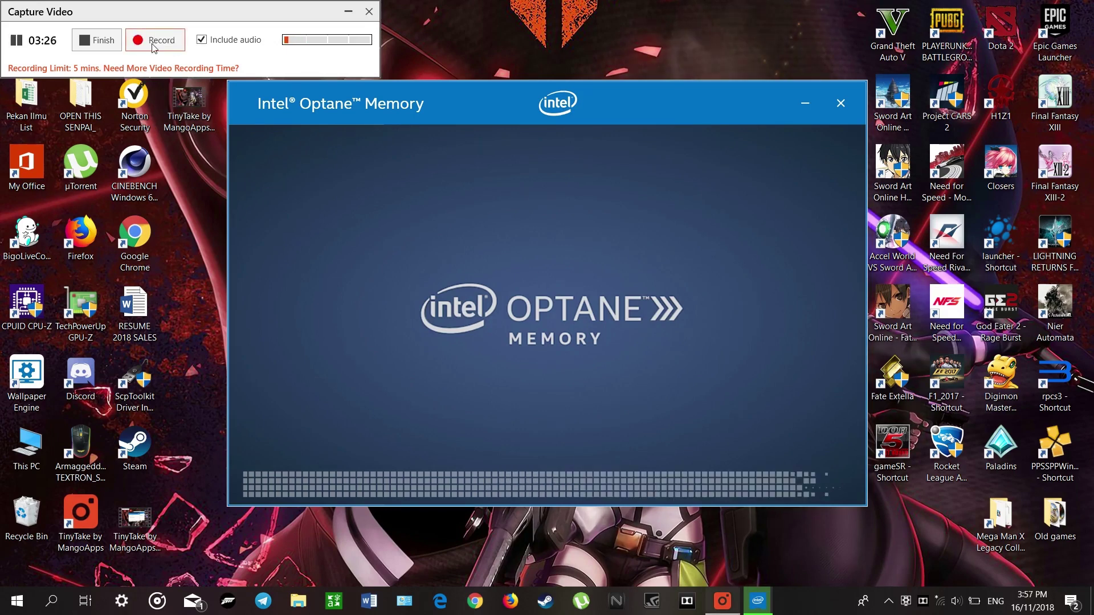